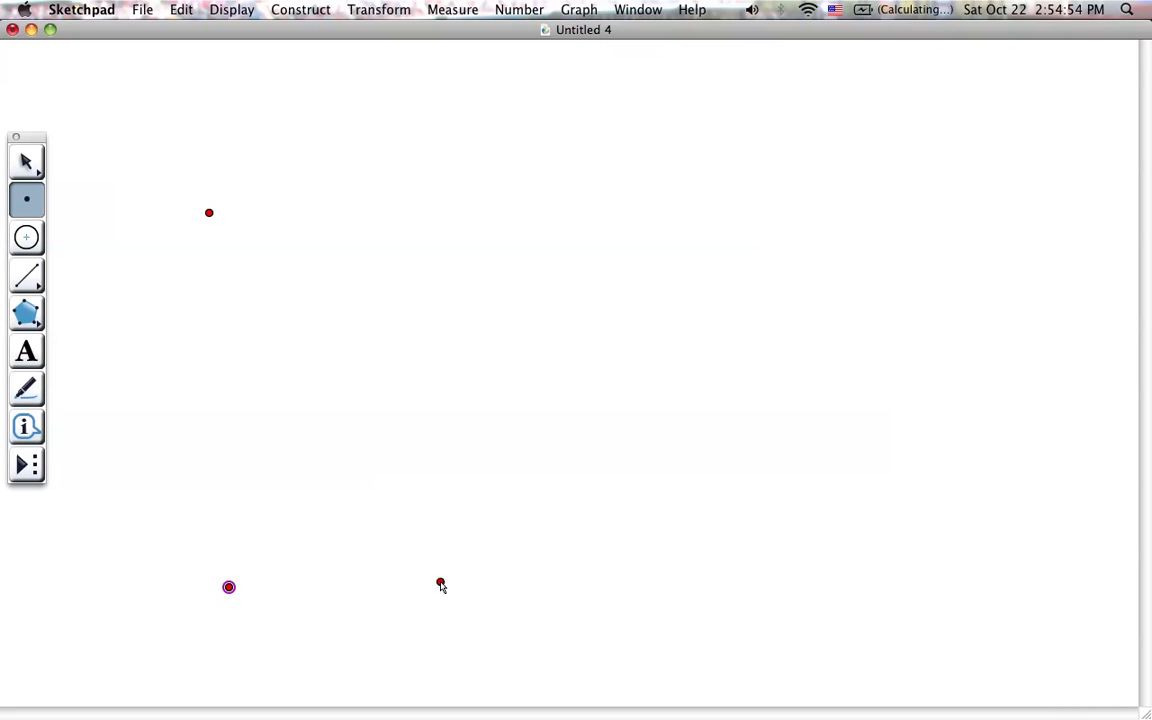
- Place a third point level with the lower point and join the three points with segments to form a triangle
{"action": "left_click", "coordinate": [709, 588]}
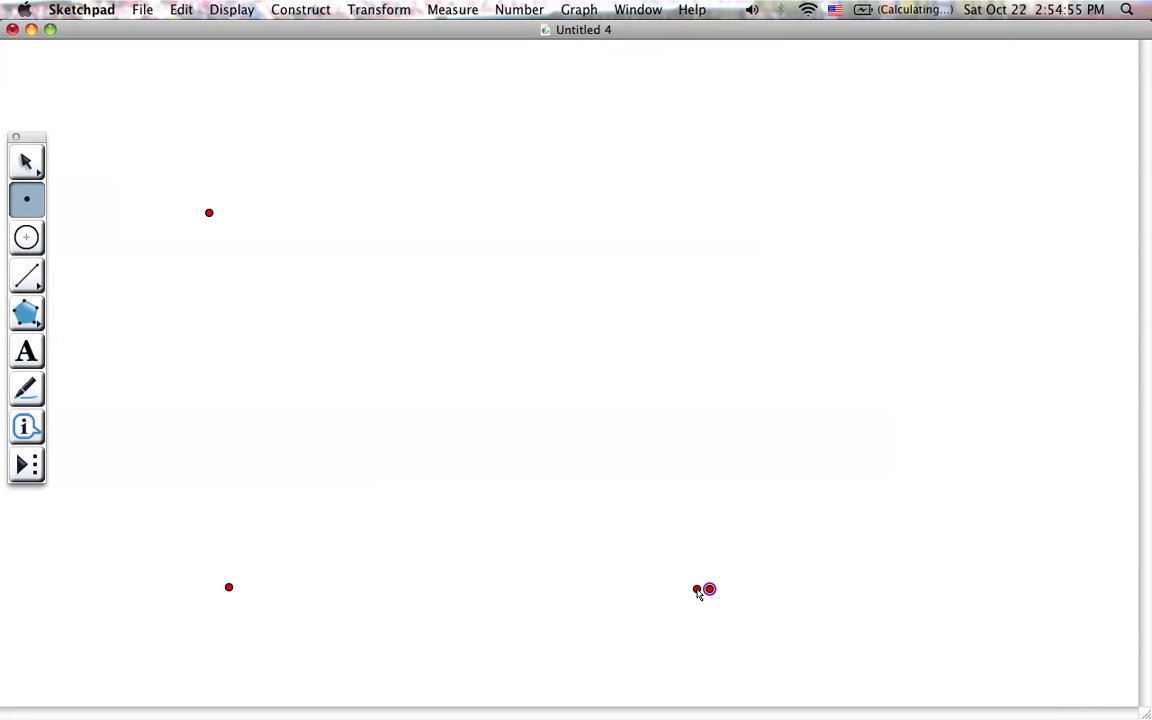
{"action": "left_click", "coordinate": [28, 264]}
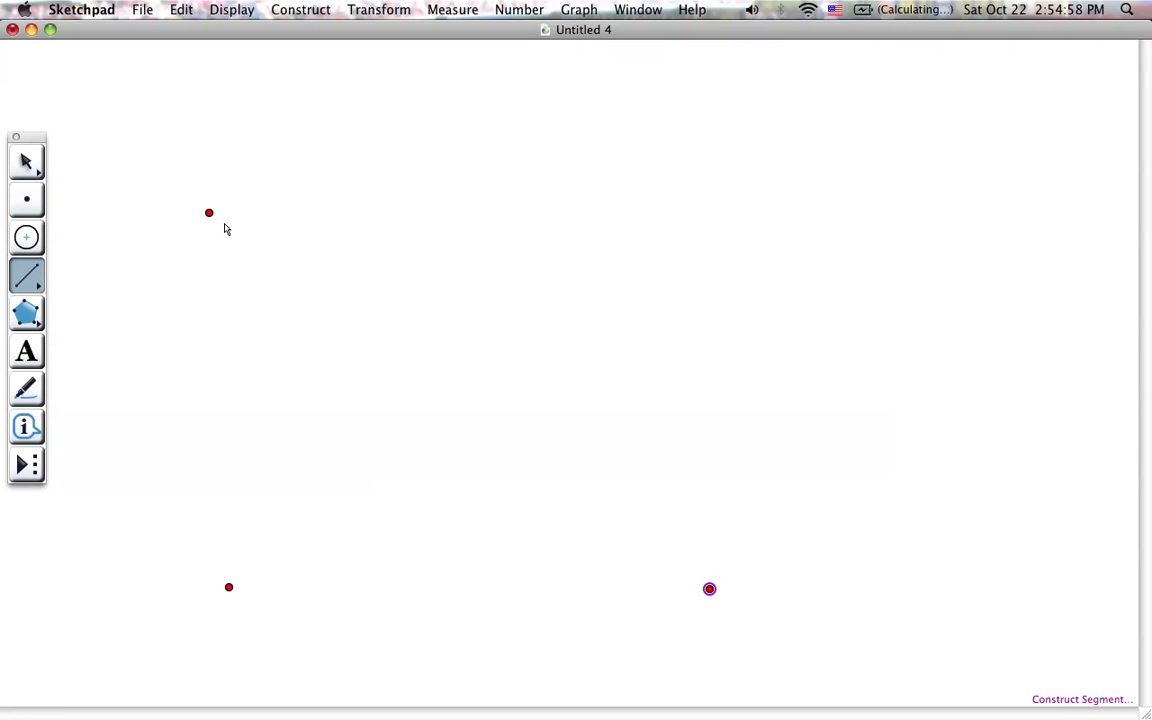
{"action": "mouse_move", "coordinate": [209, 212]}
{"action": "left_mouse_down"}
{"action": "mouse_move", "coordinate": [229, 587]}
{"action": "mouse_move", "coordinate": [712, 568]}
{"action": "mouse_move", "coordinate": [712, 599]}
{"action": "mouse_move", "coordinate": [213, 220]}
{"action": "left_mouse_up"}
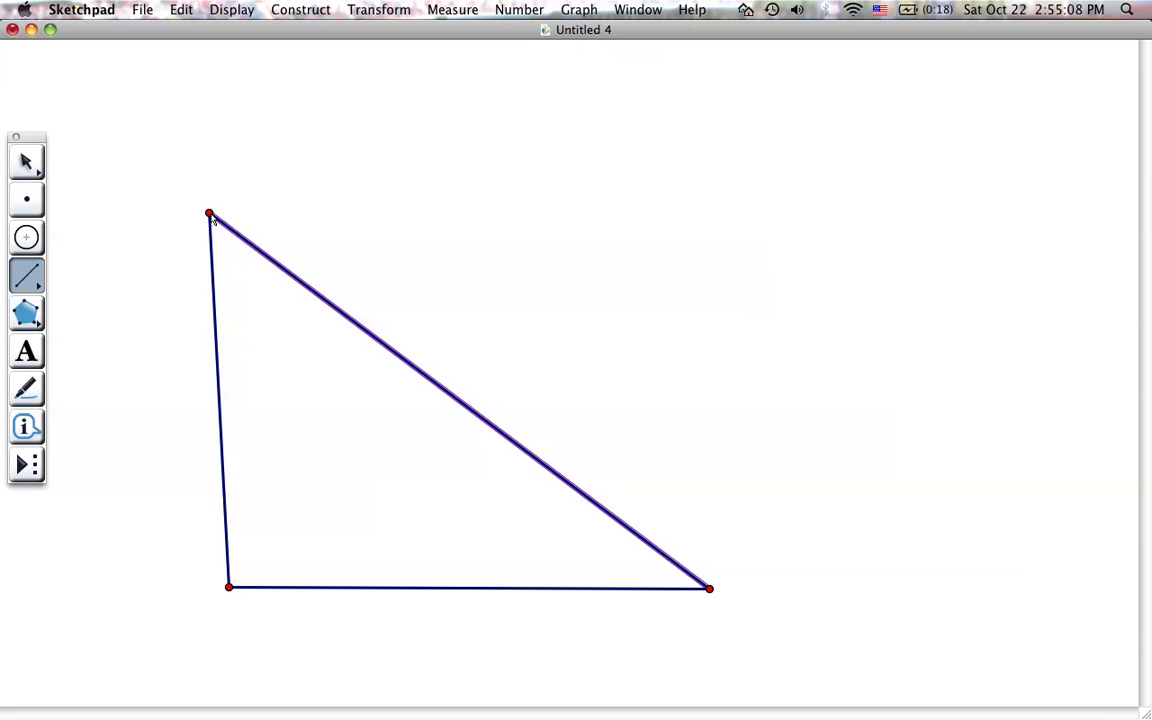
- Show the labels A, B and C on the triangle's vertices, starting with the upper one, and clear the selection
{"action": "left_click", "coordinate": [27, 161]}
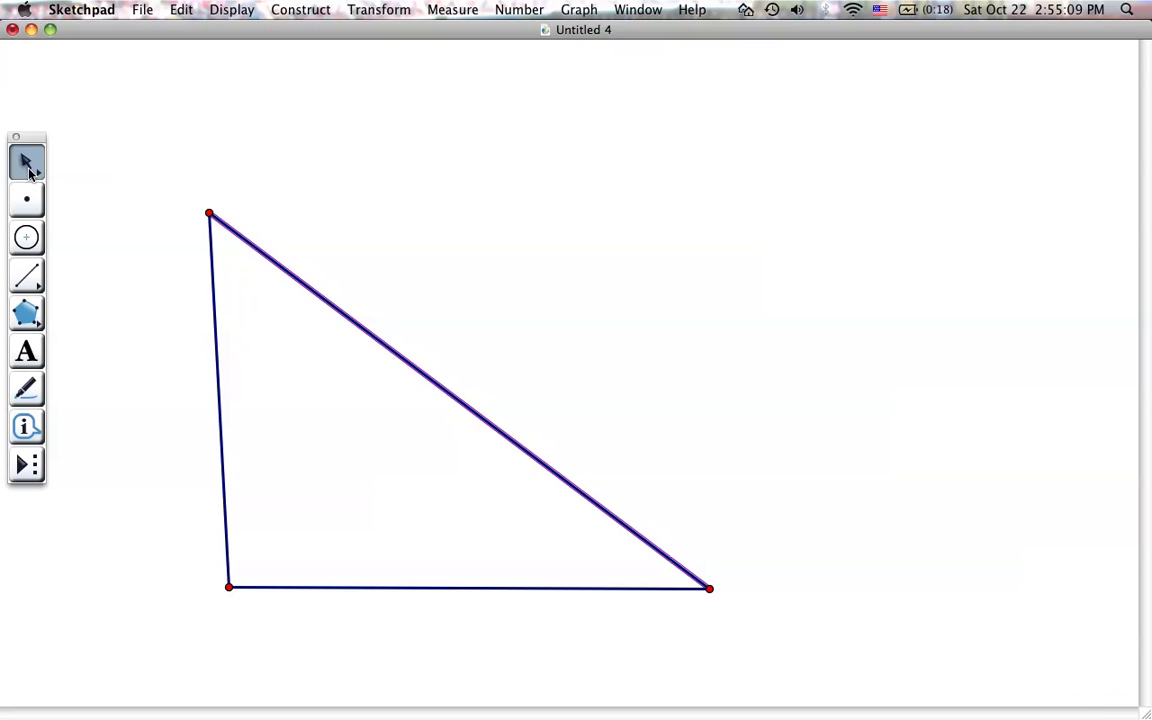
{"action": "left_click", "coordinate": [209, 213]}
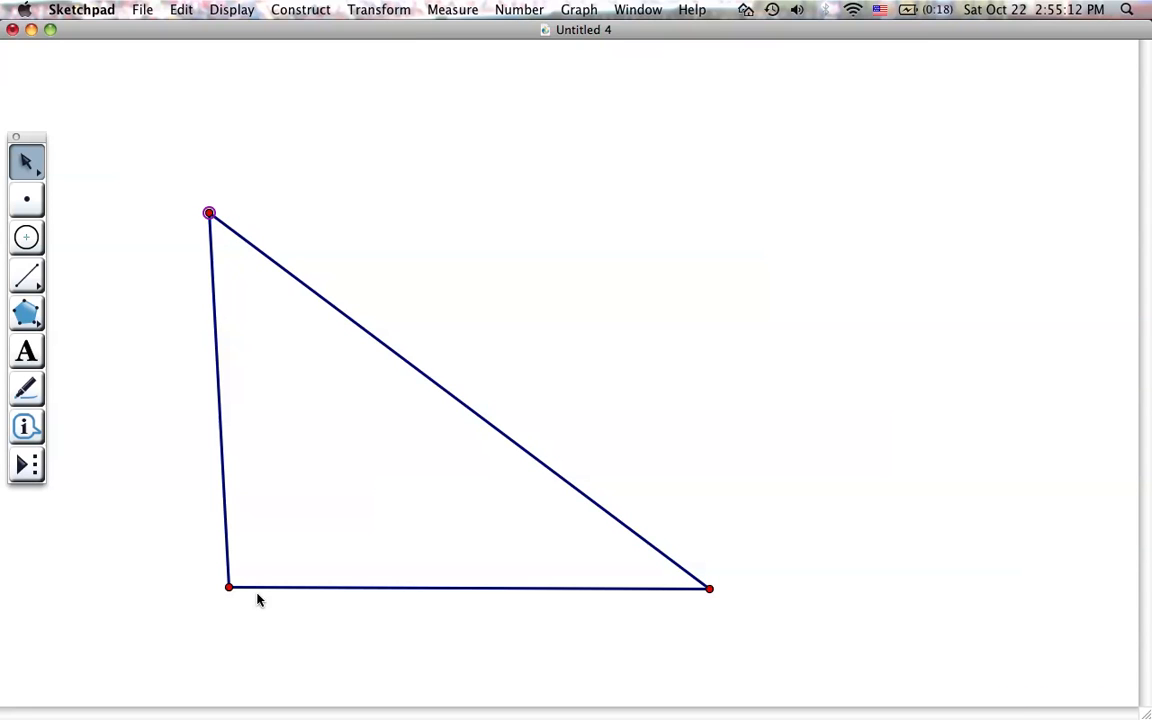
{"action": "left_click", "coordinate": [229, 587]}
{"action": "left_click", "coordinate": [710, 588]}
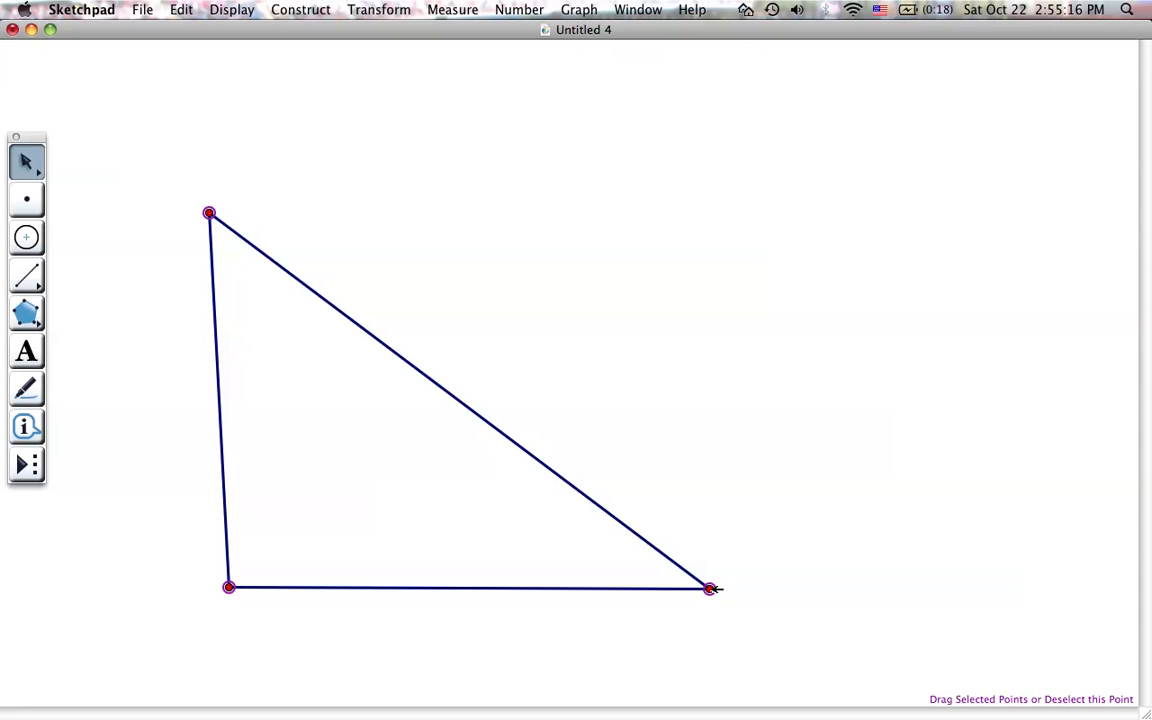
{"action": "key", "text": "super+slash"}
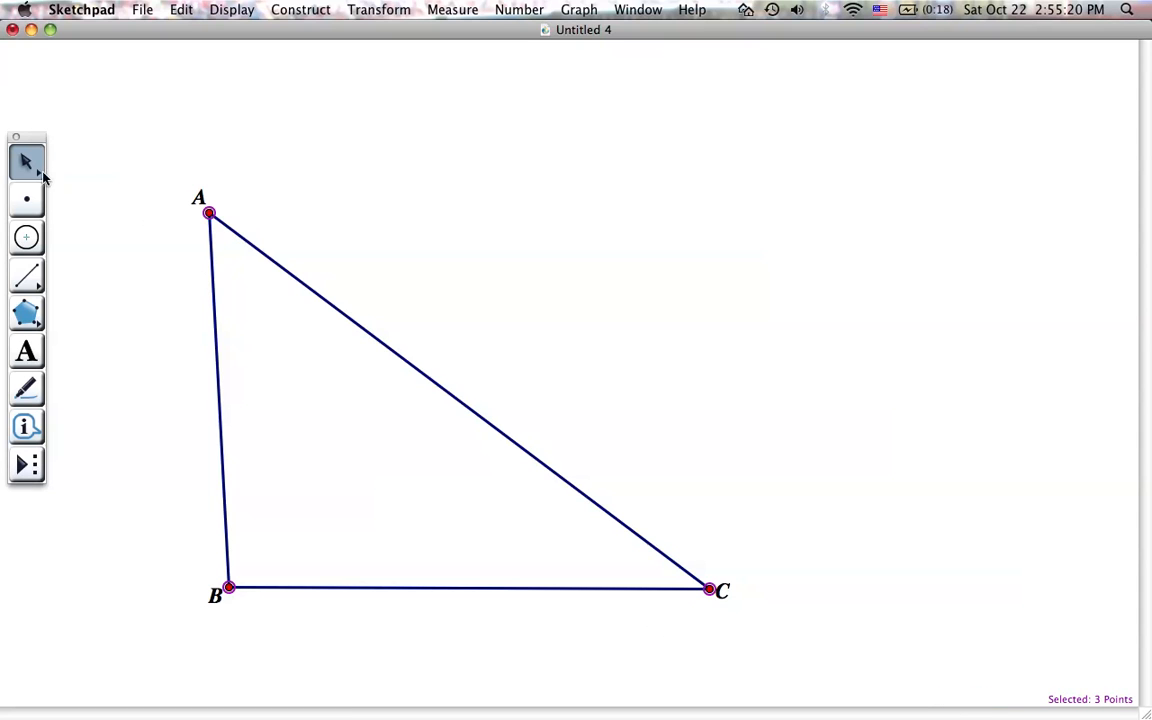
{"action": "left_click", "coordinate": [2, 157]}
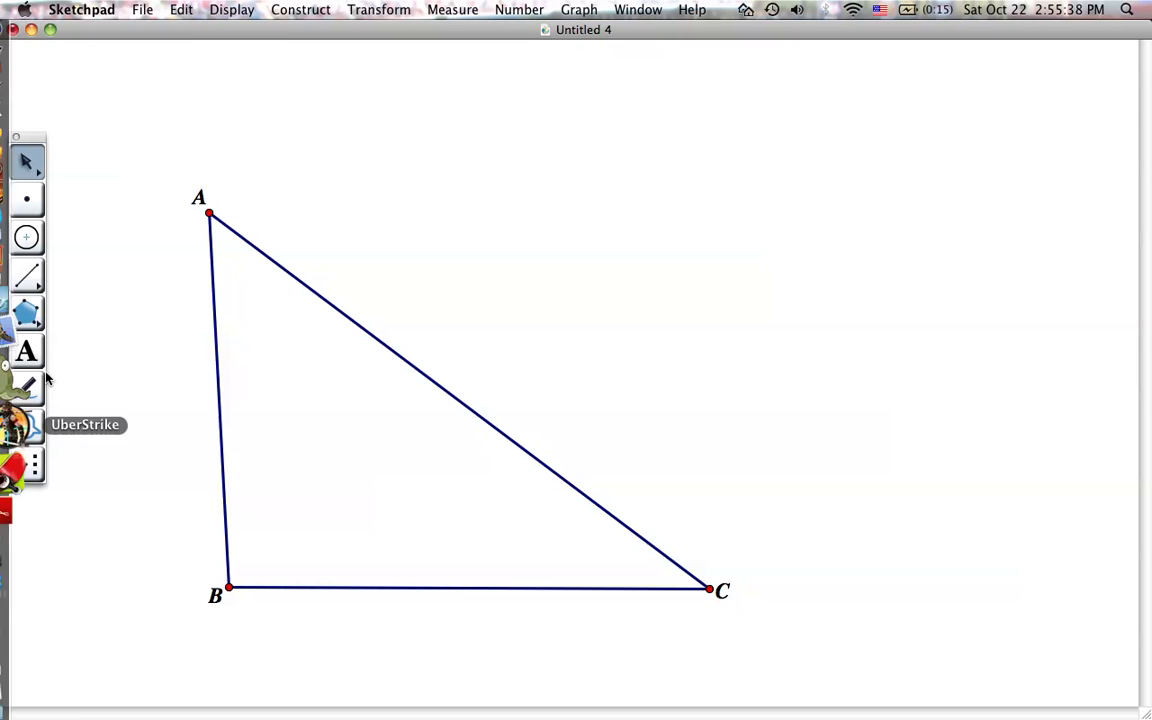
- Construct the angle bisector of angle ABC from vertices A, B and C
{"action": "left_click", "coordinate": [209, 213]}
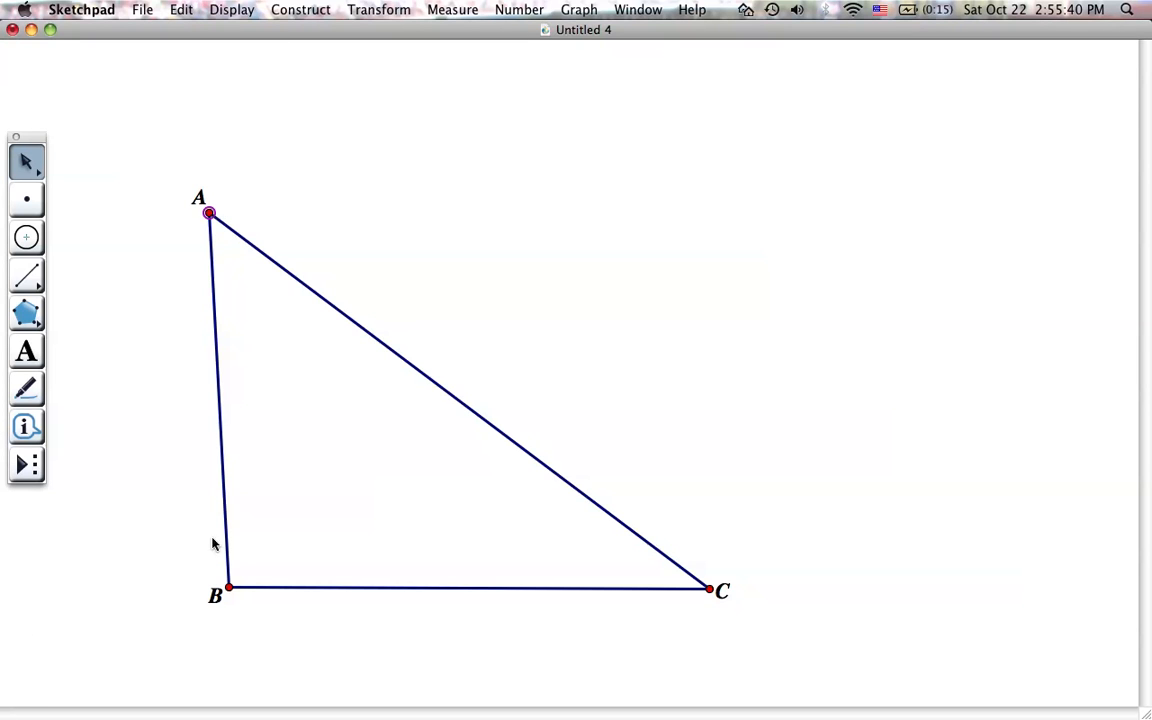
{"action": "left_click", "coordinate": [229, 587]}
{"action": "left_click", "coordinate": [711, 590]}
{"action": "left_click", "coordinate": [285, 9]}
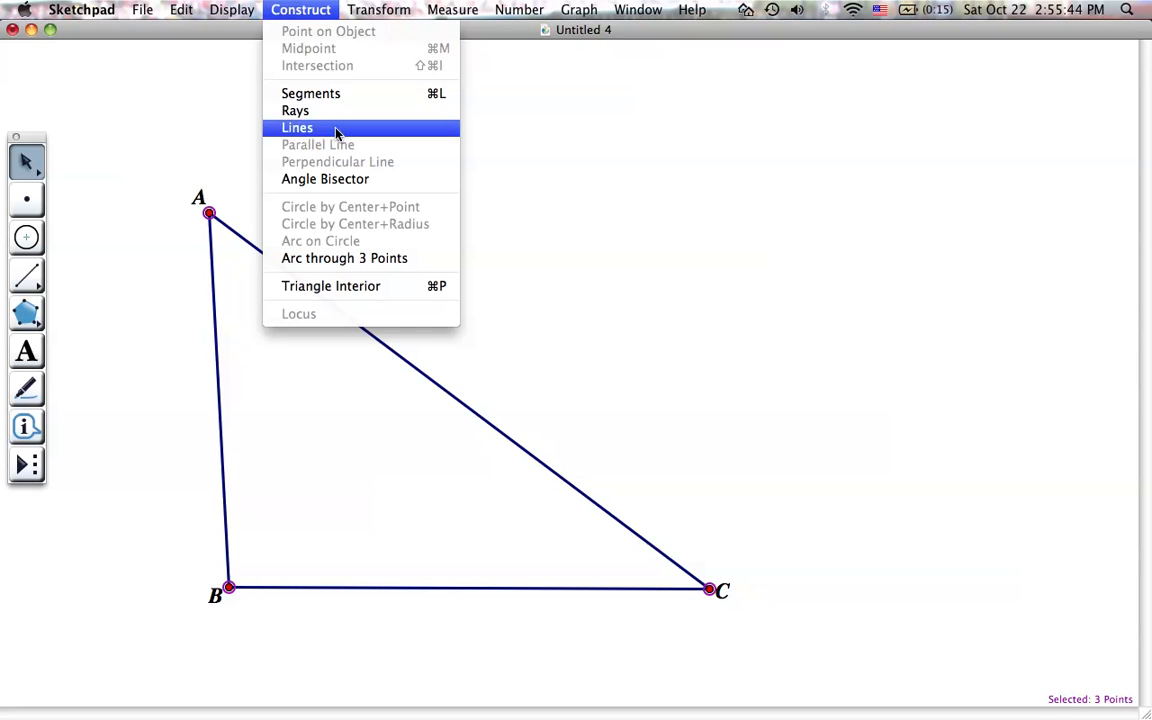
{"action": "left_click", "coordinate": [324, 178]}
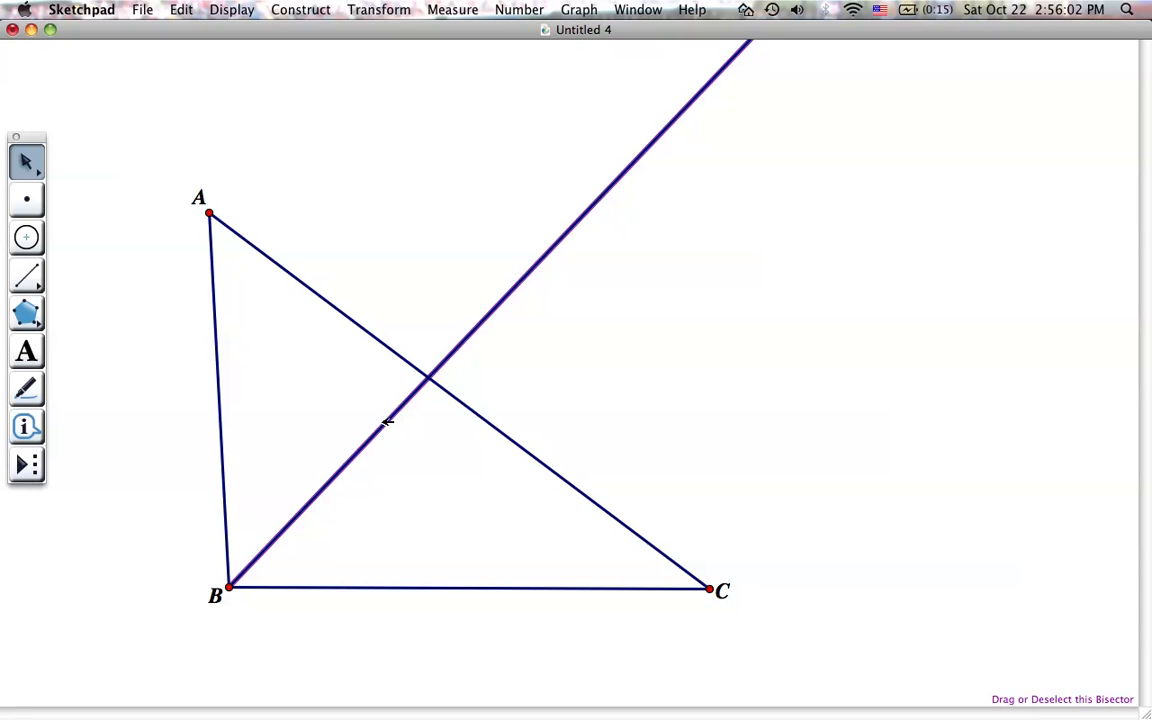
- Mark the intersection of the angle bisector with side AC as a point and show its label
{"action": "key", "text": "Escape"}
{"action": "left_click", "coordinate": [26, 198]}
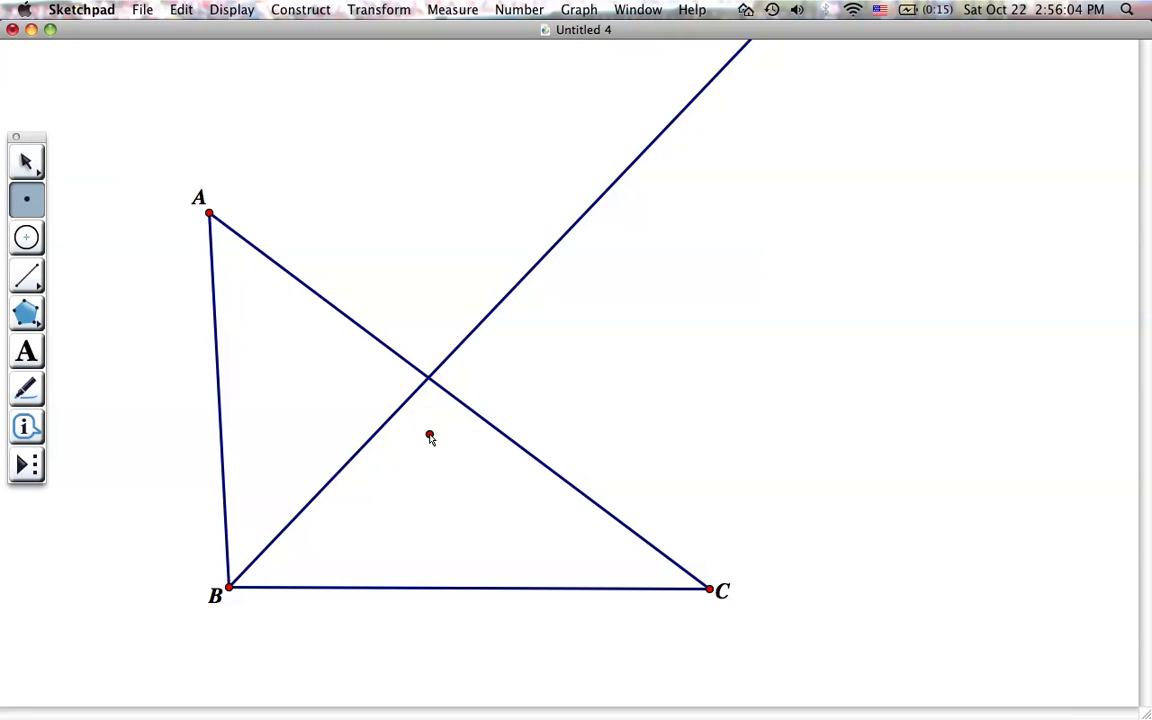
{"action": "left_click", "coordinate": [428, 380]}
{"action": "left_click", "coordinate": [26, 161]}
{"action": "key", "text": "super+k"}
- Change the label of the bisector's intersection point on side AC to X
{"action": "left_click_drag", "start_coordinate": [425, 403], "coordinate": [430, 338]}
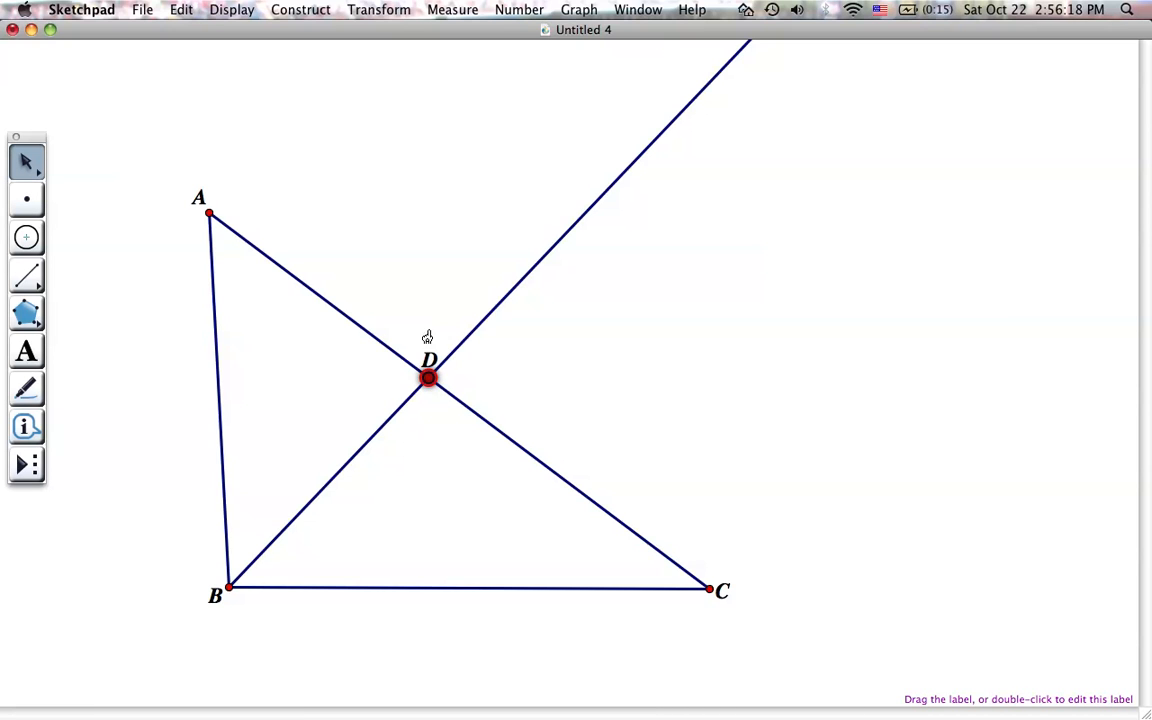
{"action": "left_click", "coordinate": [430, 338]}
{"action": "double_click", "coordinate": [428, 365]}
{"action": "type", "text": "X"}
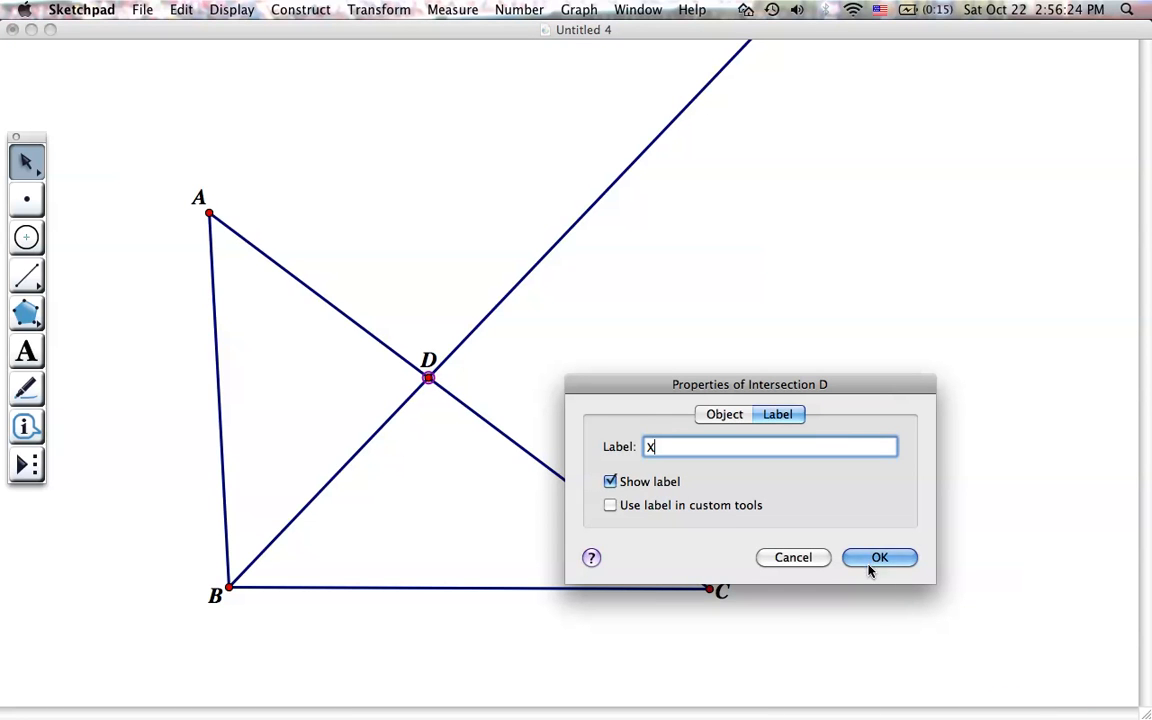
{"action": "left_click", "coordinate": [870, 567]}
{"action": "left_click", "coordinate": [452, 358]}
{"action": "left_click", "coordinate": [455, 366]}
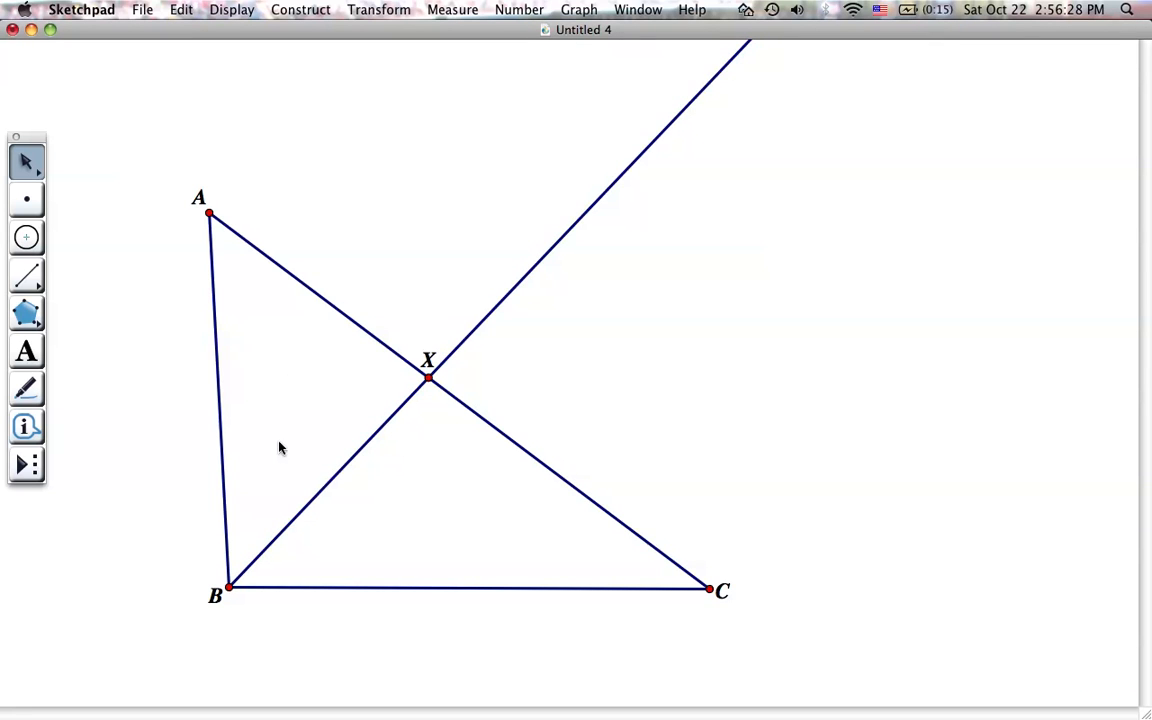
- Measure angle ABC using vertices A, B and C
{"action": "left_click", "coordinate": [208, 213]}
{"action": "left_click", "coordinate": [228, 587]}
{"action": "left_click", "coordinate": [710, 589]}
{"action": "left_click", "coordinate": [457, 11]}
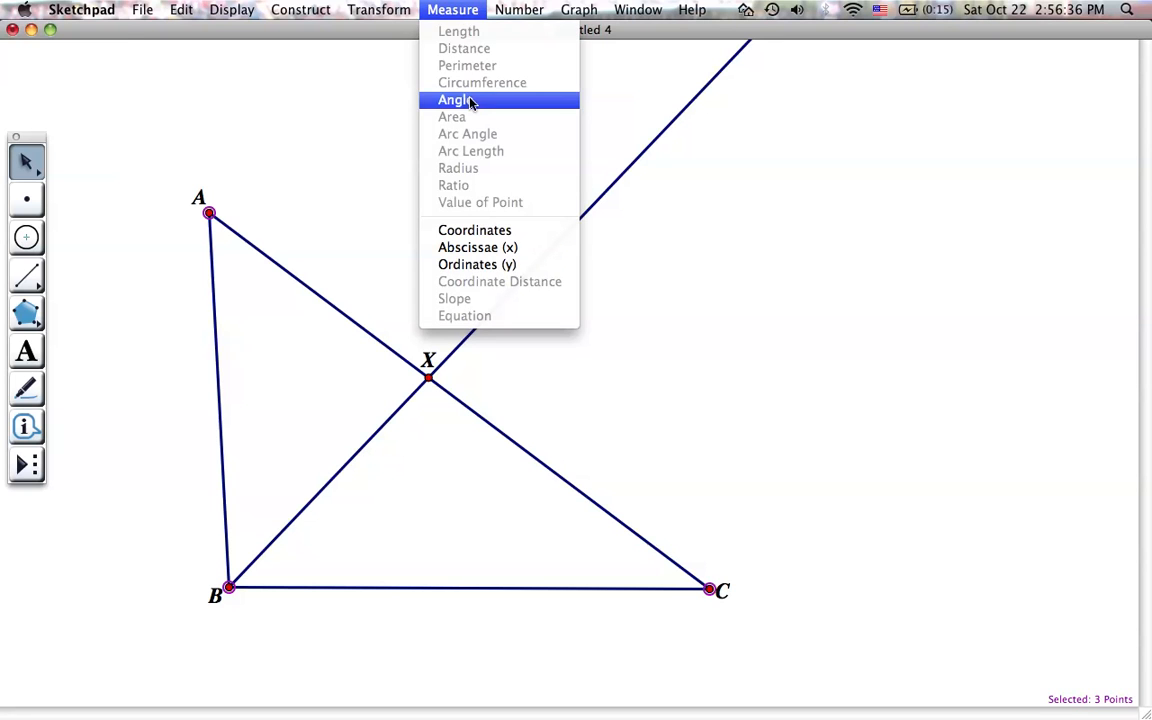
{"action": "left_click", "coordinate": [455, 100]}
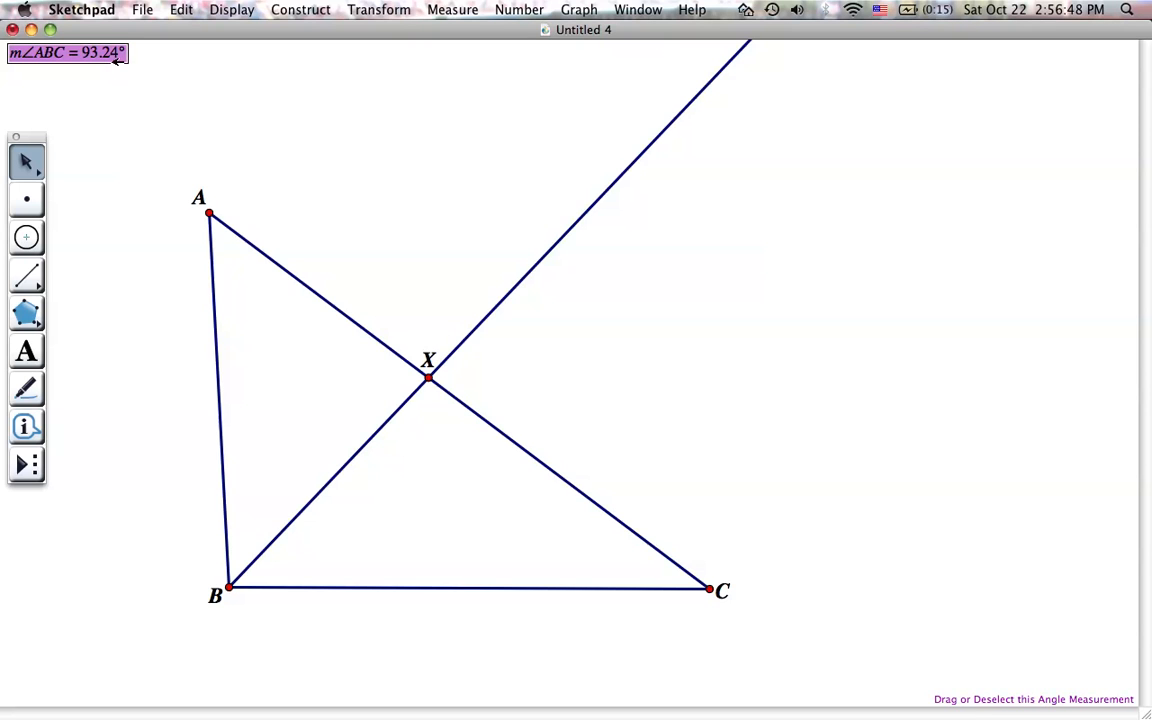
{"action": "left_click", "coordinate": [209, 214]}
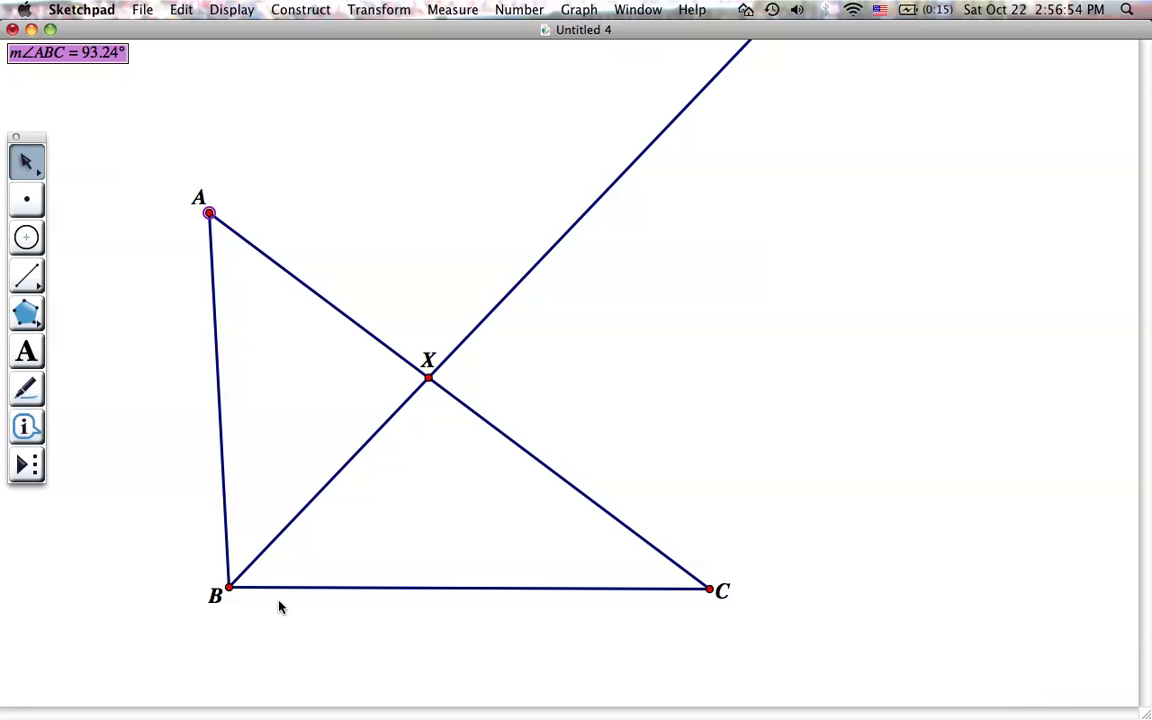
{"action": "left_click", "coordinate": [231, 587]}
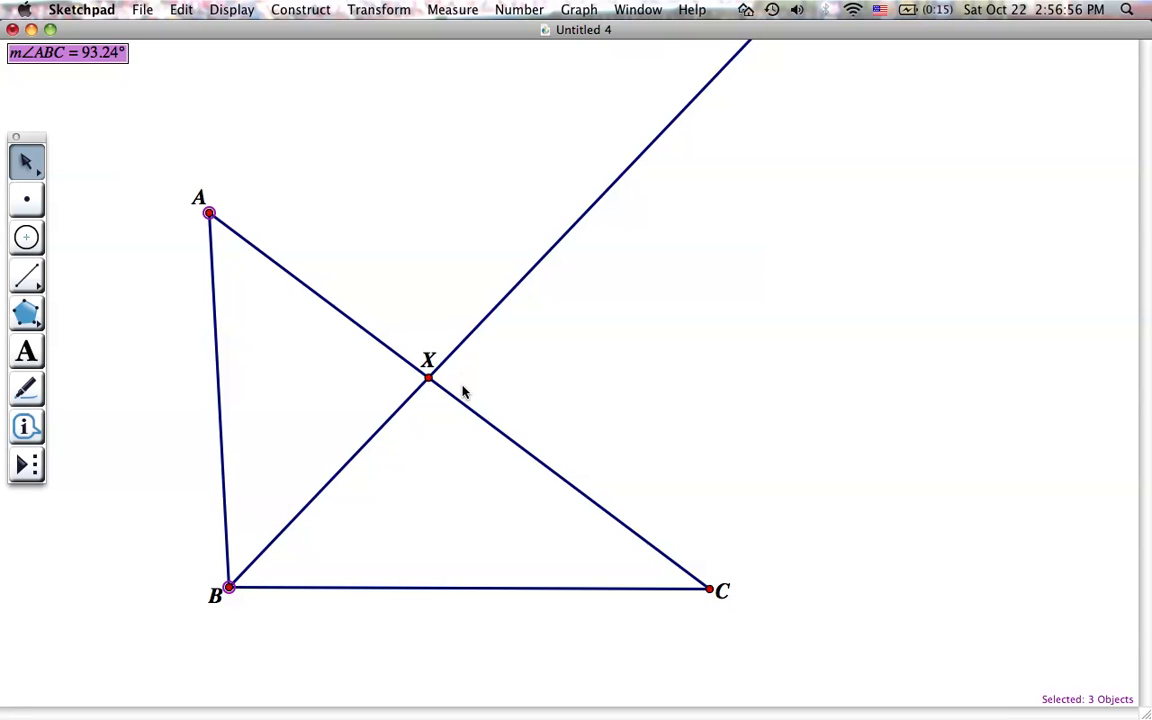
{"action": "left_click", "coordinate": [428, 374]}
{"action": "left_click", "coordinate": [445, 10]}
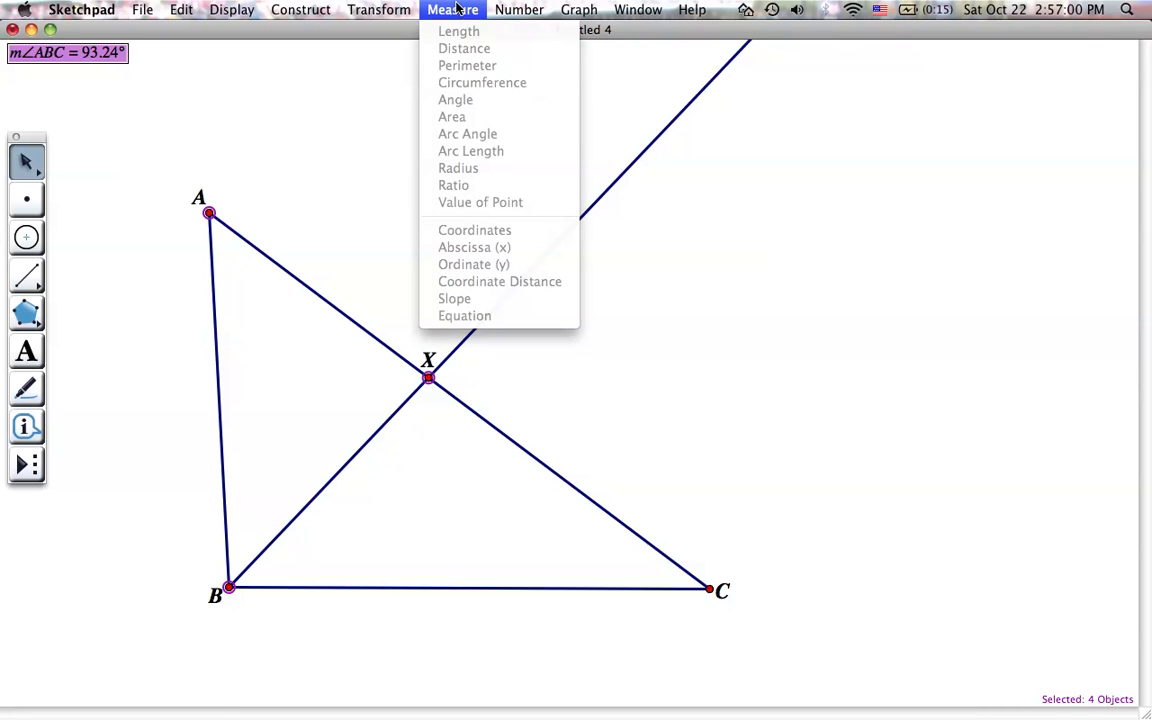
{"action": "left_click", "coordinate": [450, 12]}
{"action": "left_click", "coordinate": [428, 378], "text": "shift"}
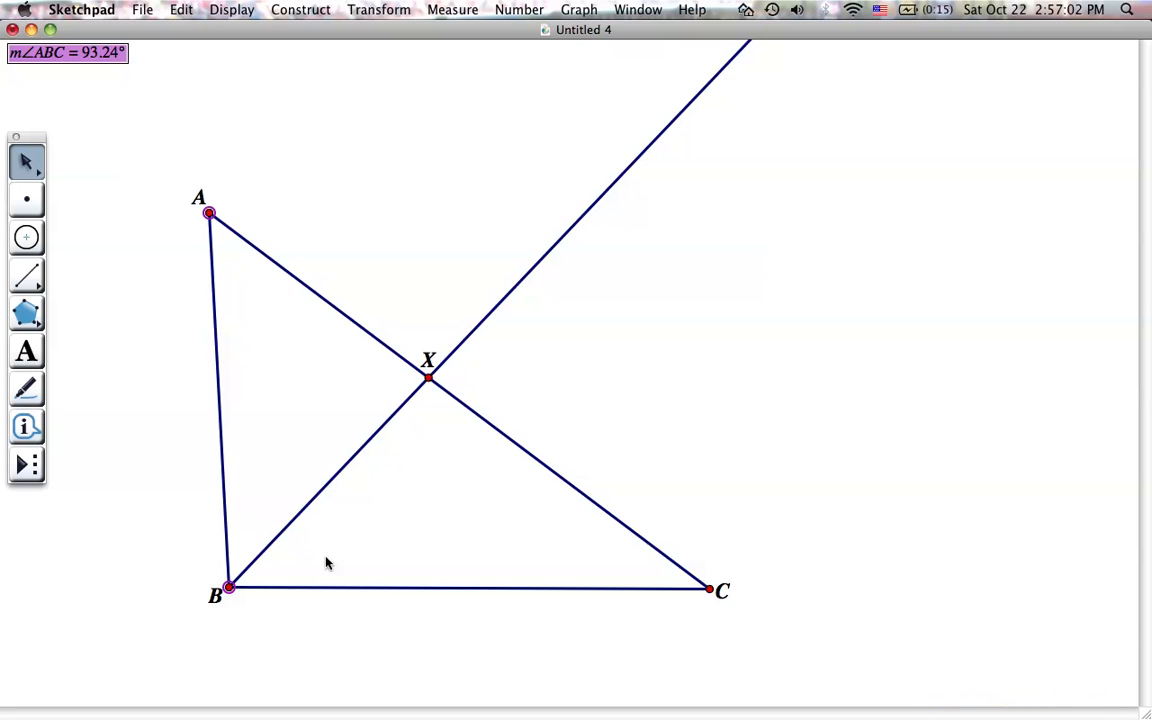
{"action": "left_click", "coordinate": [232, 588]}
{"action": "left_click", "coordinate": [211, 212]}
{"action": "left_click", "coordinate": [229, 587], "text": "shift"}
{"action": "left_click", "coordinate": [428, 376], "text": "shift"}
{"action": "left_click", "coordinate": [447, 9]}
{"action": "left_click", "coordinate": [447, 9]}
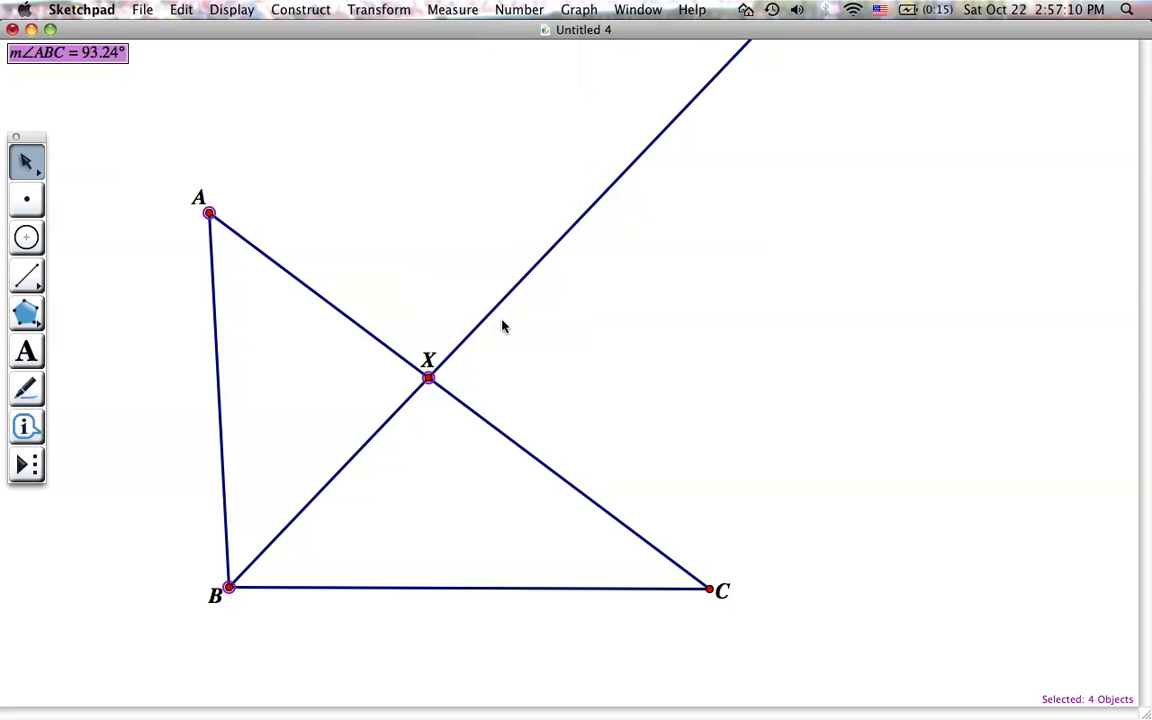
{"action": "left_click", "coordinate": [414, 391], "text": "shift"}
{"action": "left_click", "coordinate": [430, 12]}
{"action": "left_click", "coordinate": [450, 9]}
{"action": "left_click", "coordinate": [429, 378]}
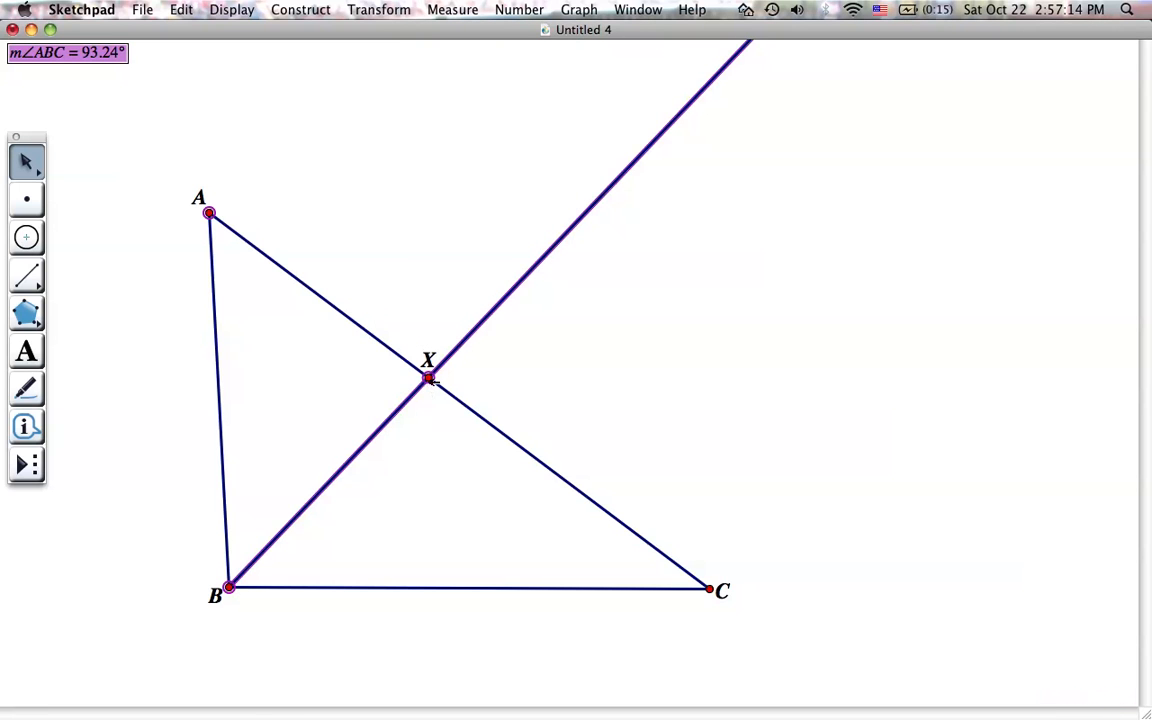
{"action": "left_click", "coordinate": [231, 587]}
- Clear the selection and measure angle ABX between side AB and the bisector
{"action": "left_click", "coordinate": [264, 560]}
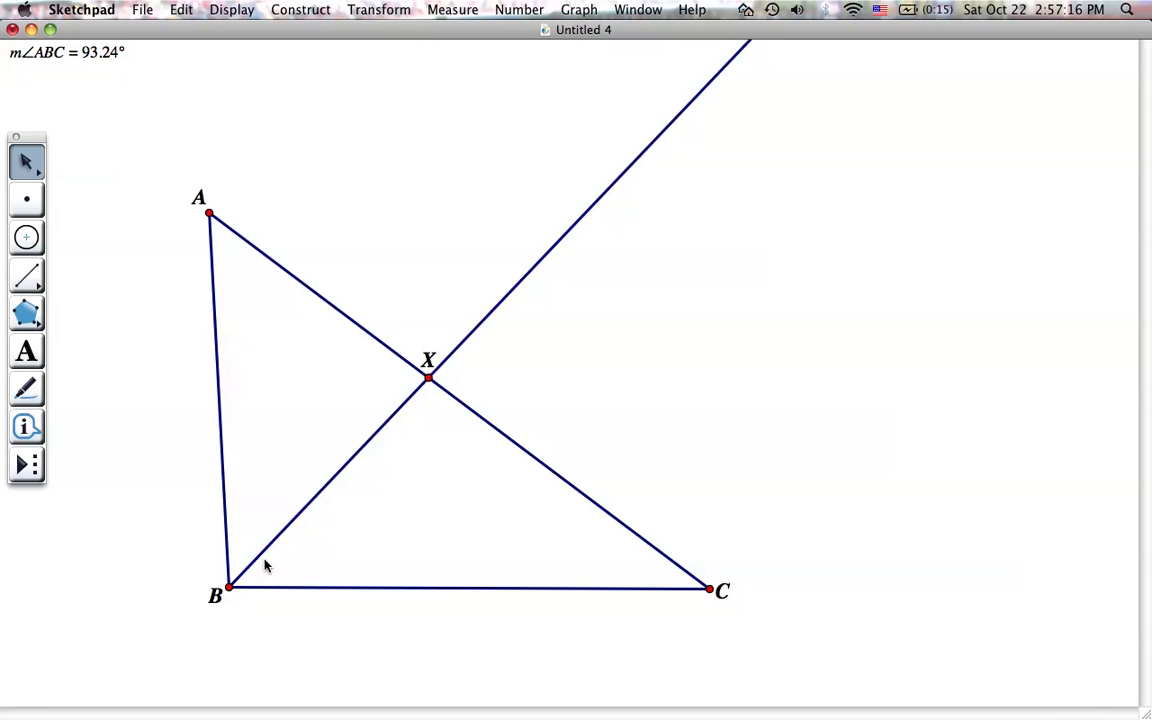
{"action": "left_click", "coordinate": [211, 210]}
{"action": "left_click", "coordinate": [440, 10]}
{"action": "left_click", "coordinate": [440, 97]}
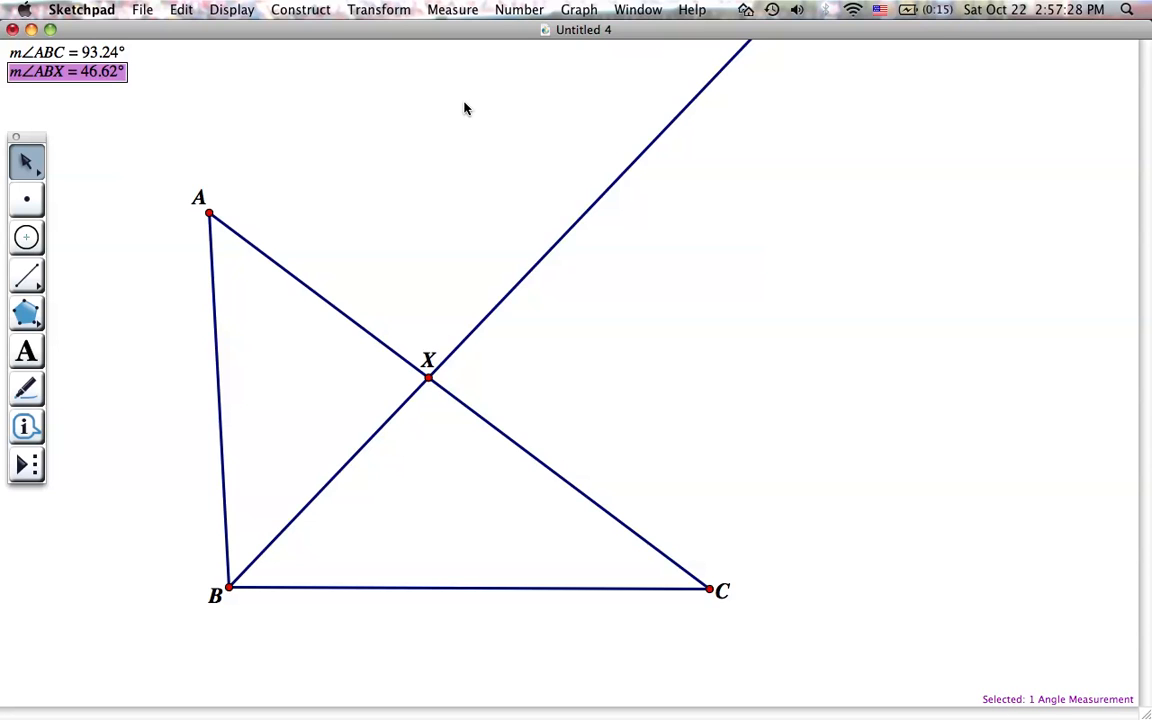
- Calculate 93.24/46.62 in Spotlight to compare the two angle measurements, and close Spotlight
{"action": "key", "text": "super+space"}
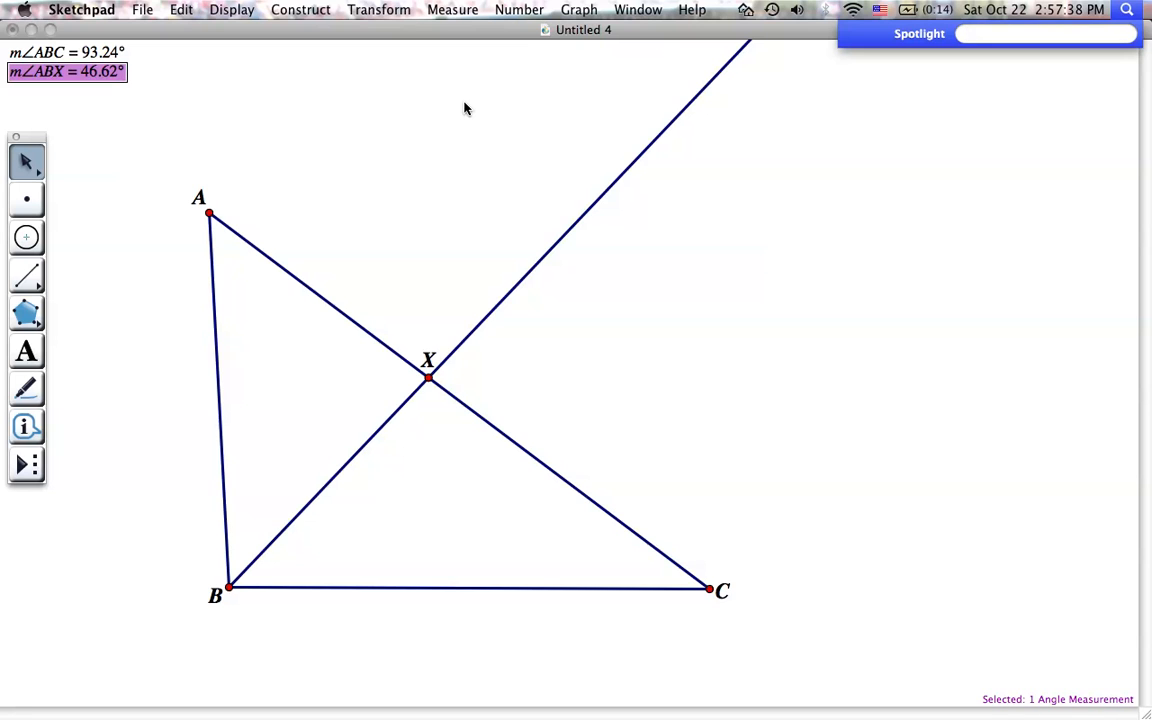
{"action": "type", "text": "93.3"}
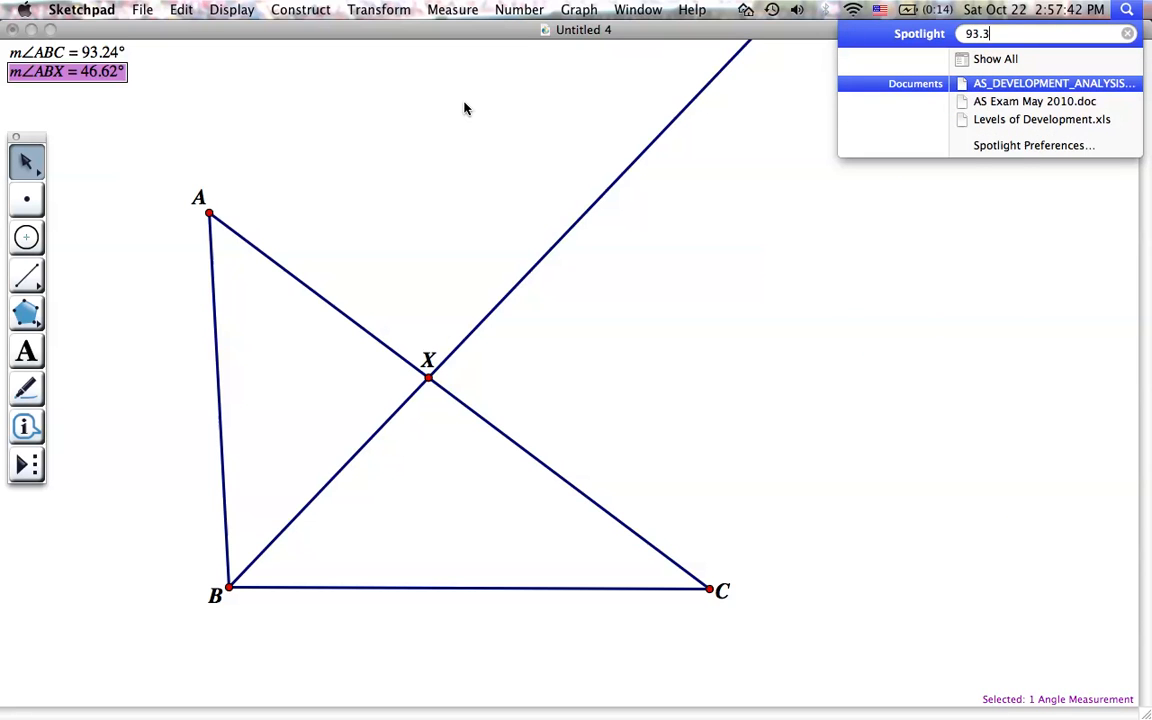
{"action": "key", "text": "BackSpace"}
{"action": "type", "text": "24"}
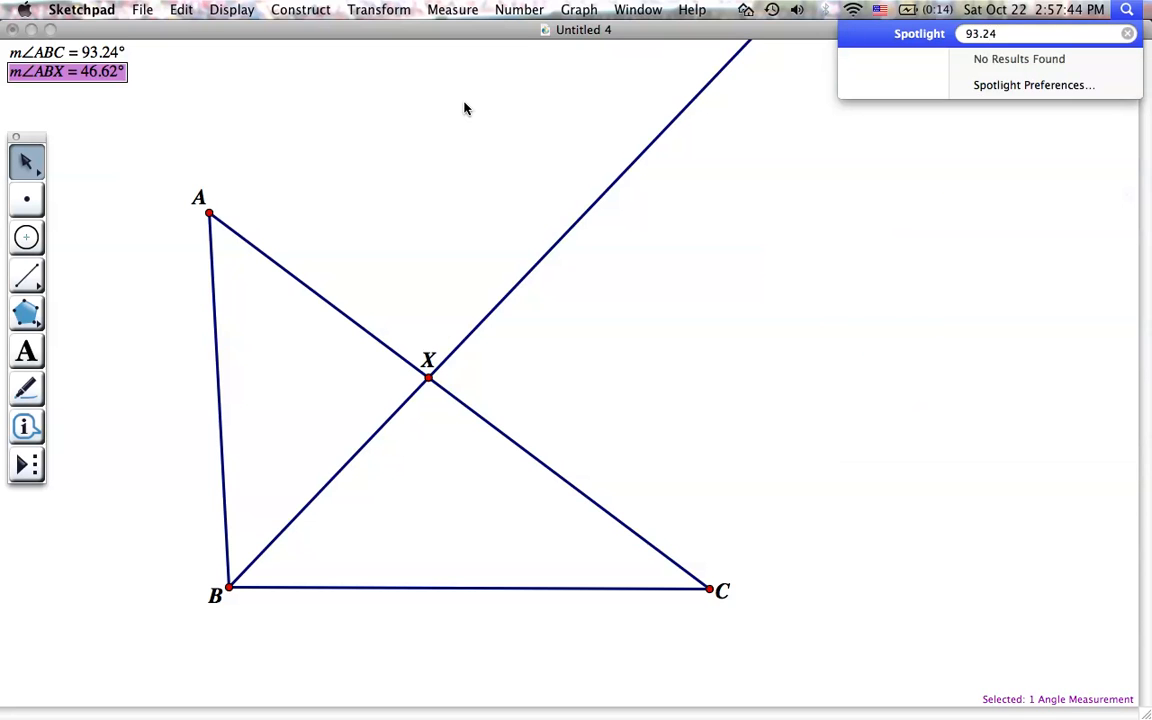
{"action": "type", "text": "/46."}
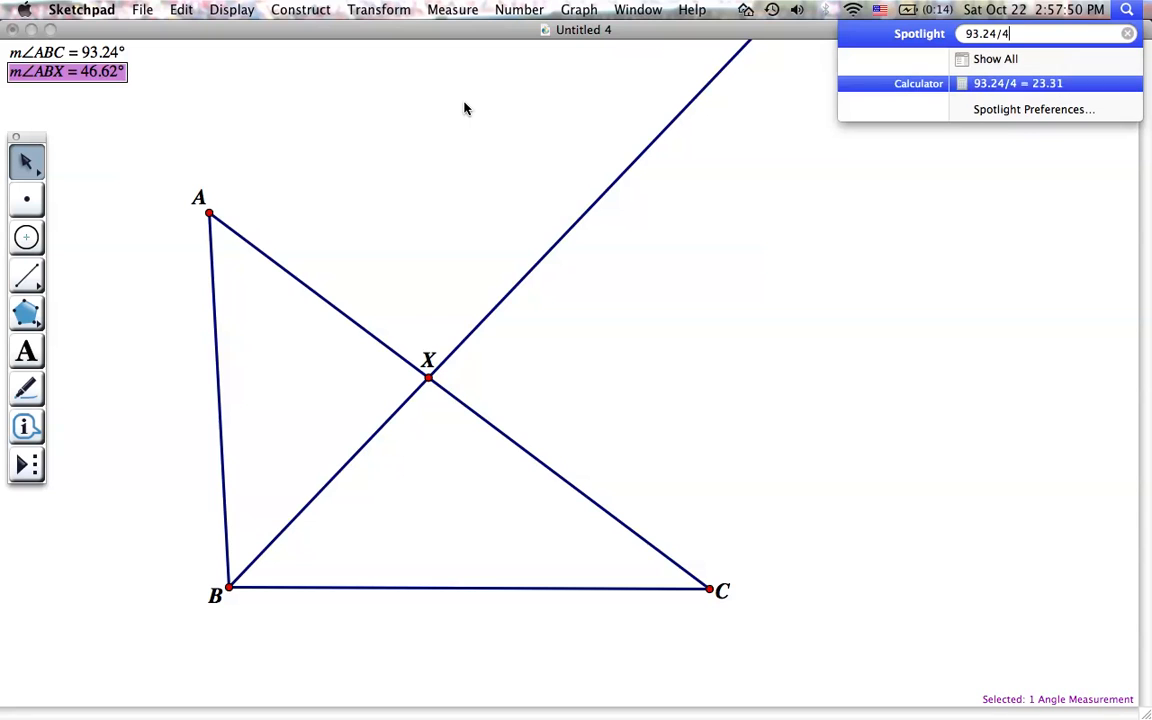
{"action": "type", "text": "62"}
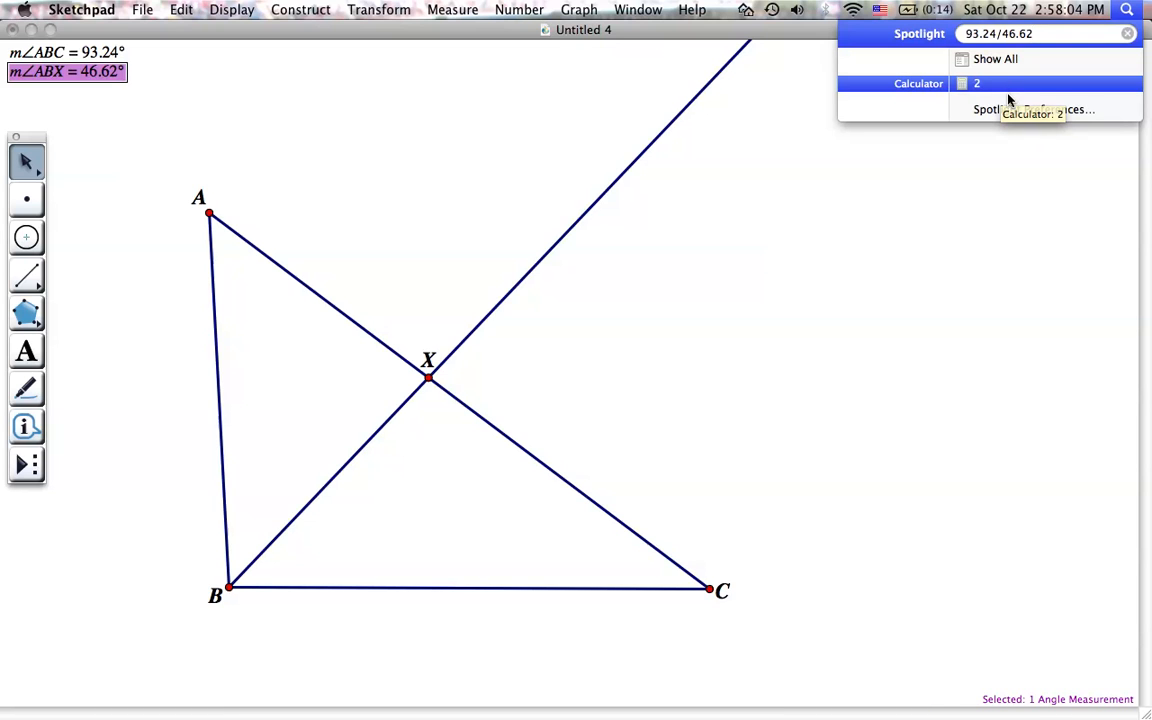
{"action": "left_click", "coordinate": [997, 214]}
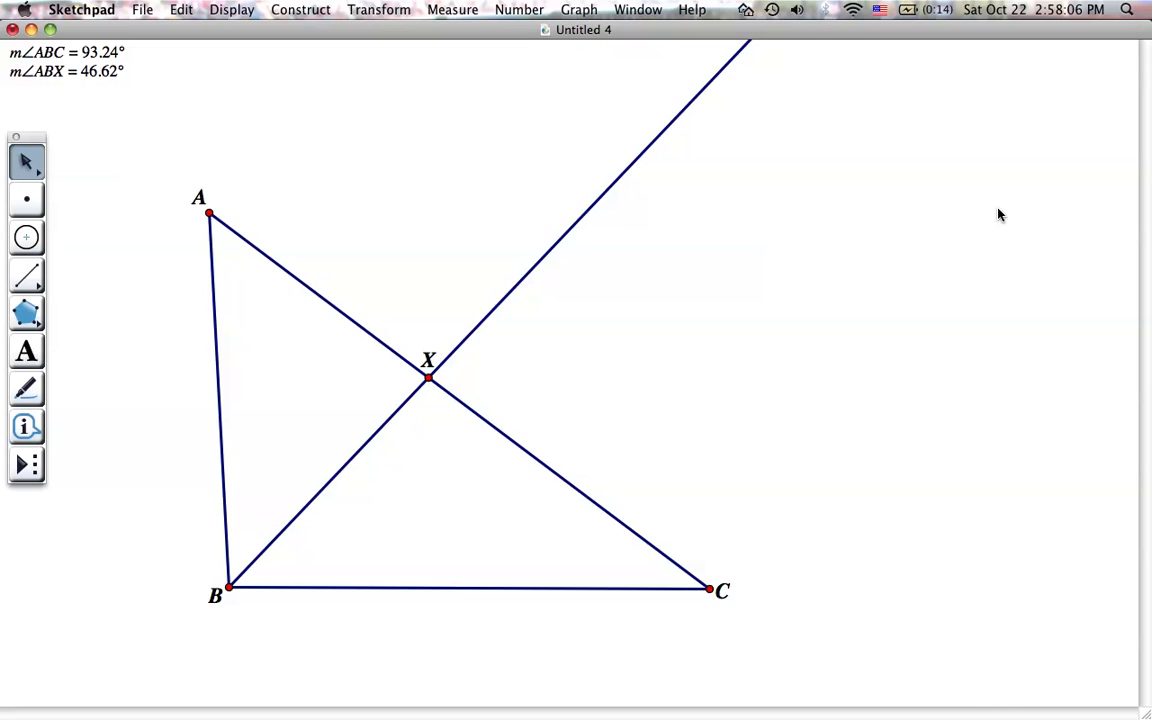